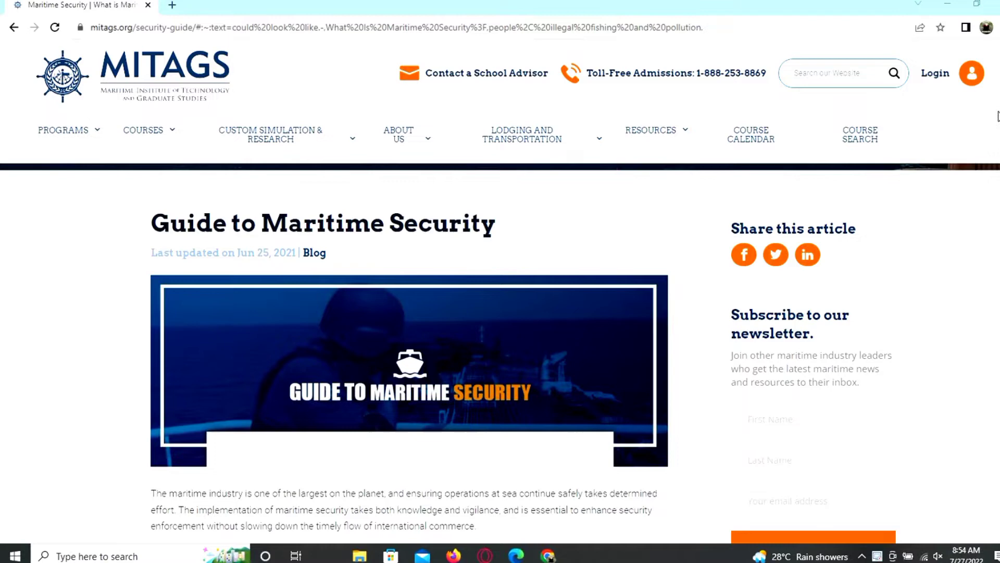
scroll(368, 437, down, 1)
scroll(500, 313, down, 4)
scroll(500, 312, down, 2)
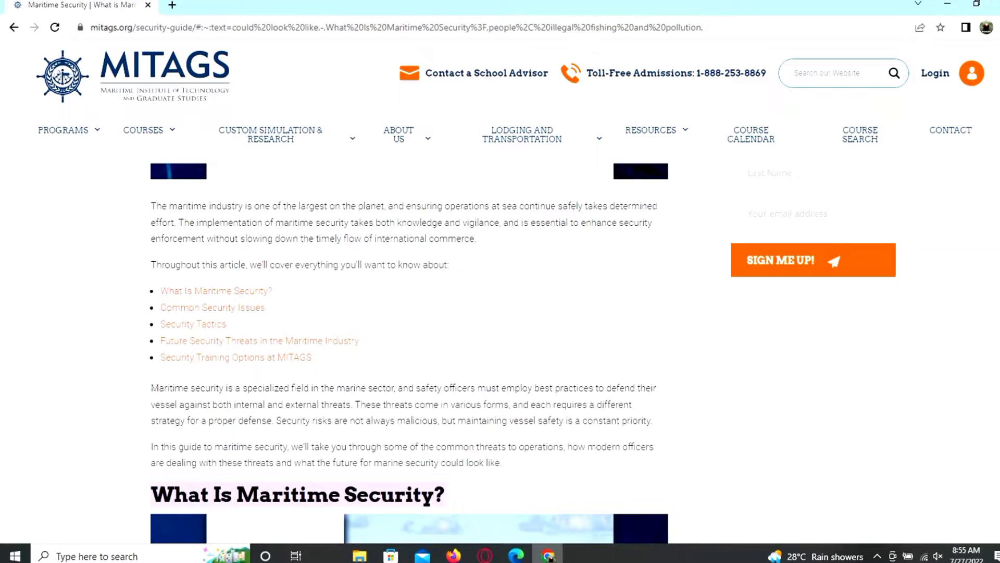
scroll(500, 352, down, 3)
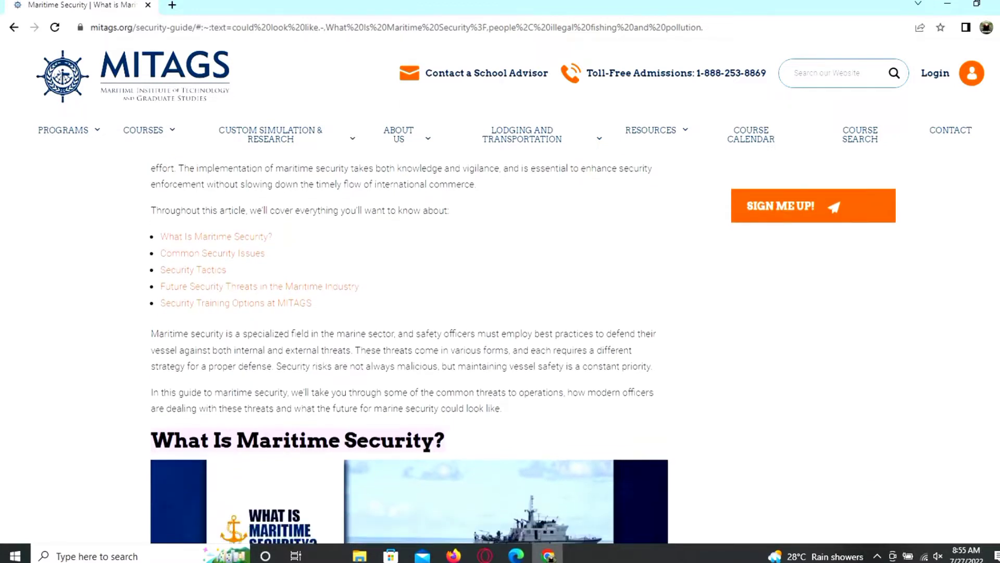
scroll(501, 352, down, 2)
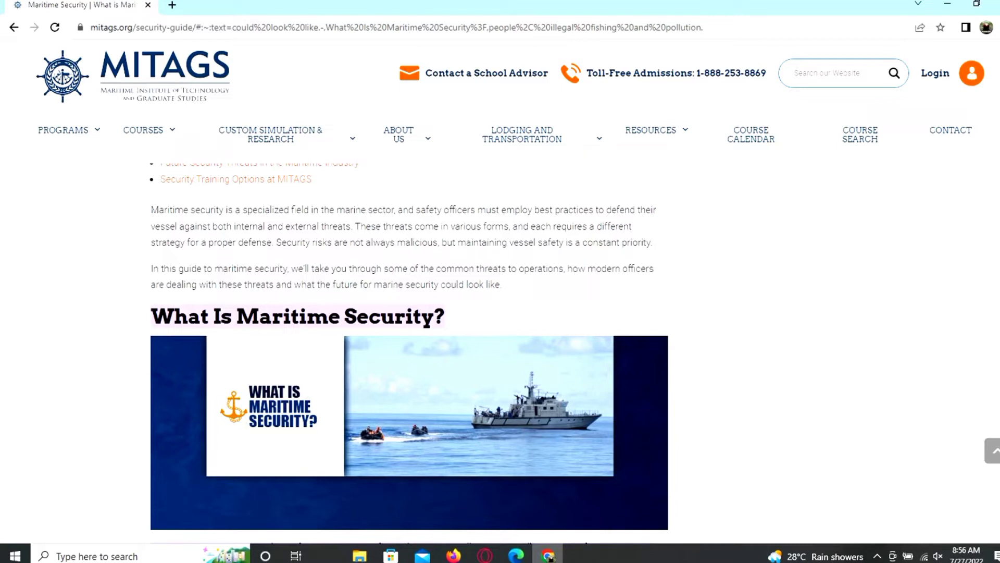
scroll(407, 352, down, 5)
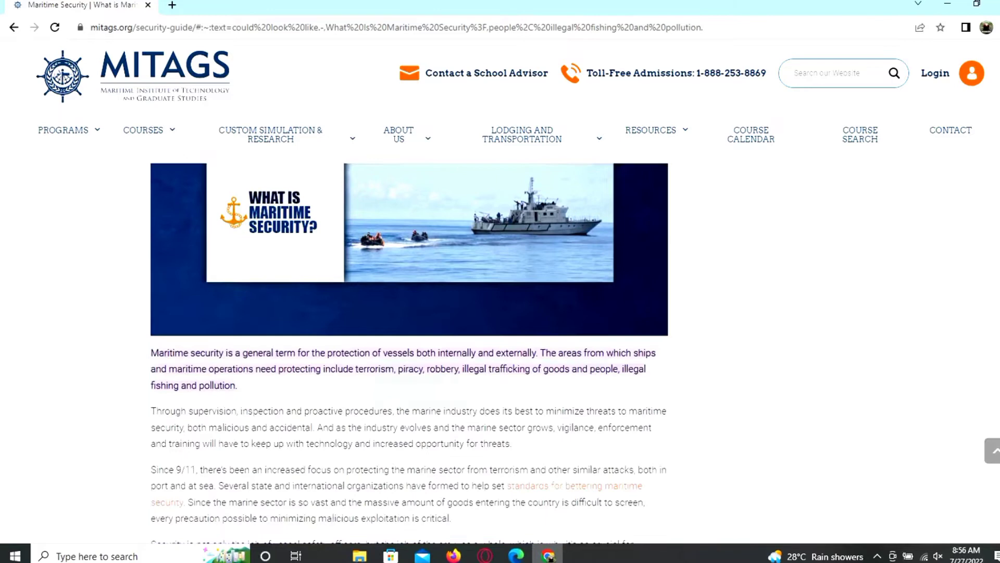
scroll(407, 352, down, 3)
scroll(406, 352, up, 1)
scroll(407, 352, up, 1)
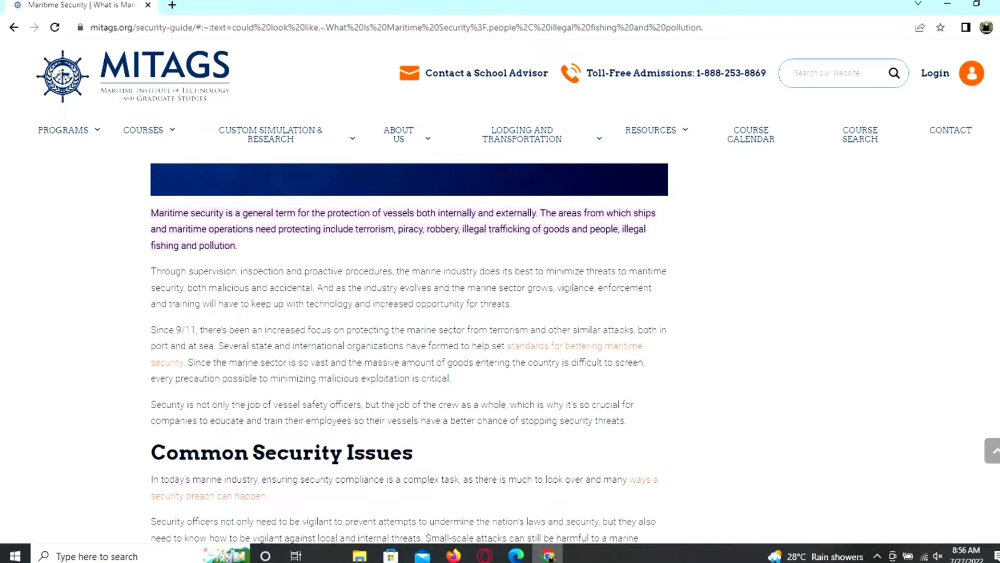
scroll(407, 352, down, 3)
scroll(407, 352, down, 2)
scroll(406, 352, down, 1)
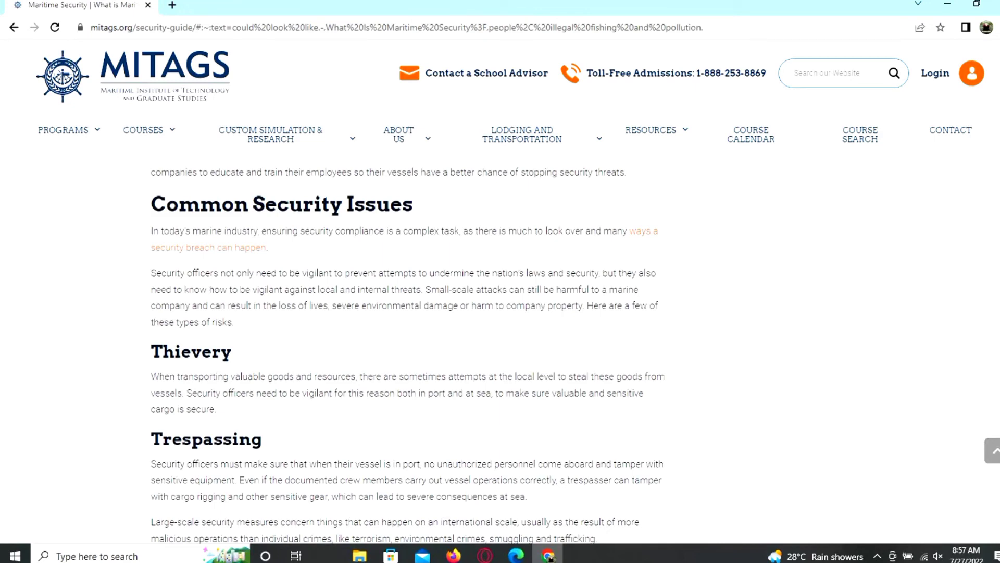
scroll(406, 352, down, 3)
scroll(407, 352, down, 2)
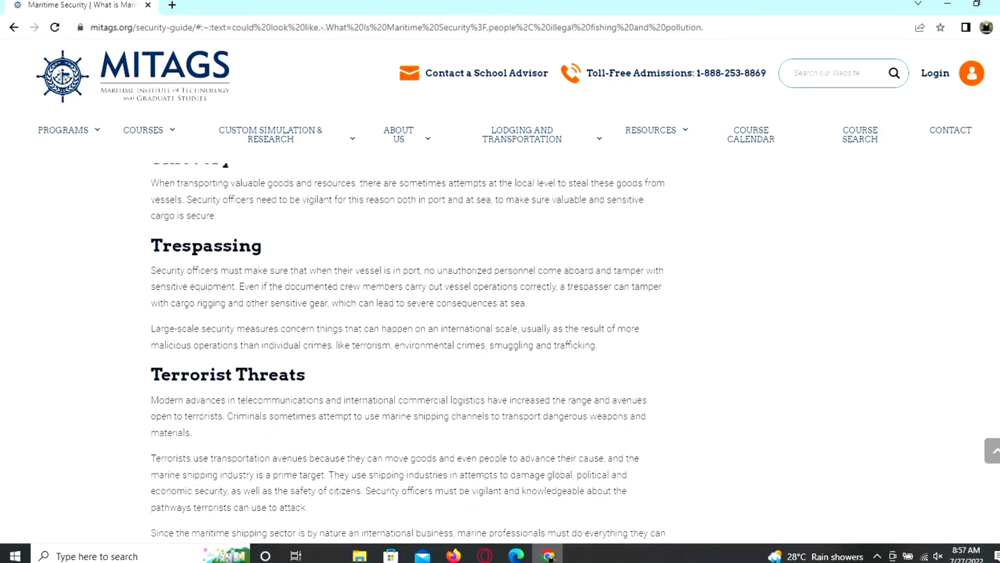
scroll(406, 352, down, 1)
scroll(406, 352, down, 2)
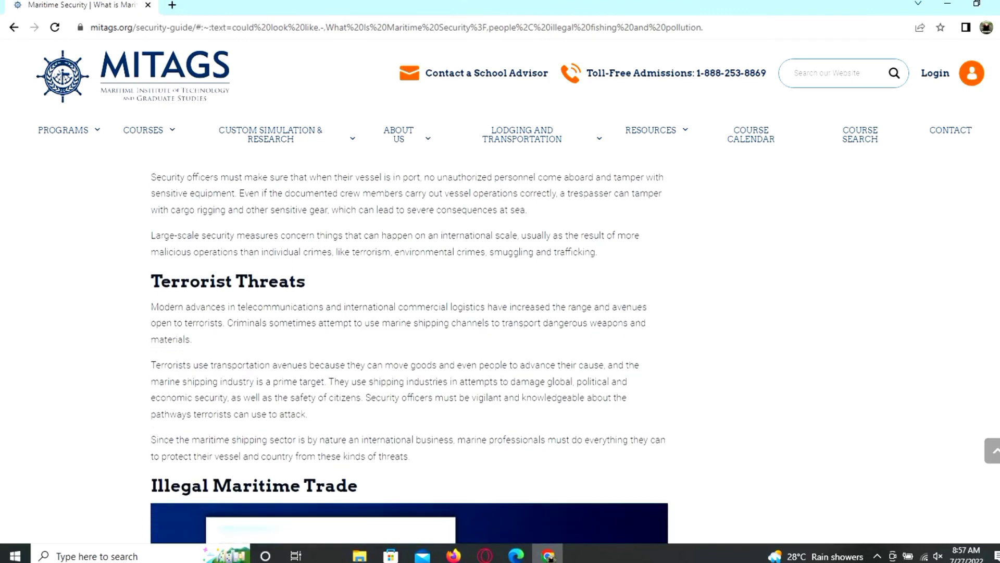
scroll(407, 351, down, 2)
scroll(407, 352, down, 1)
scroll(406, 352, up, 2)
scroll(407, 352, down, 2)
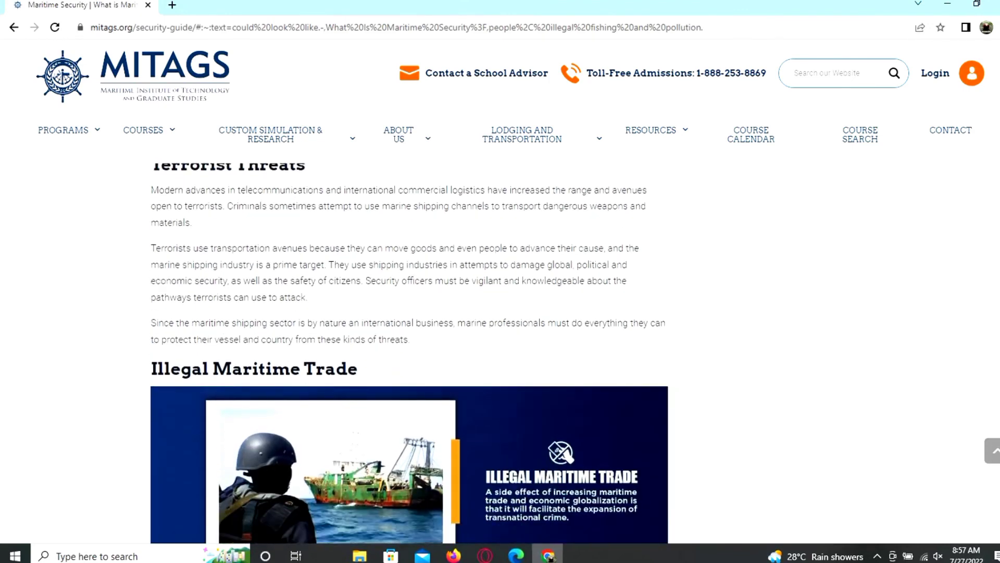
scroll(406, 352, down, 2)
scroll(406, 351, down, 1)
scroll(407, 352, down, 1)
scroll(407, 352, down, 2)
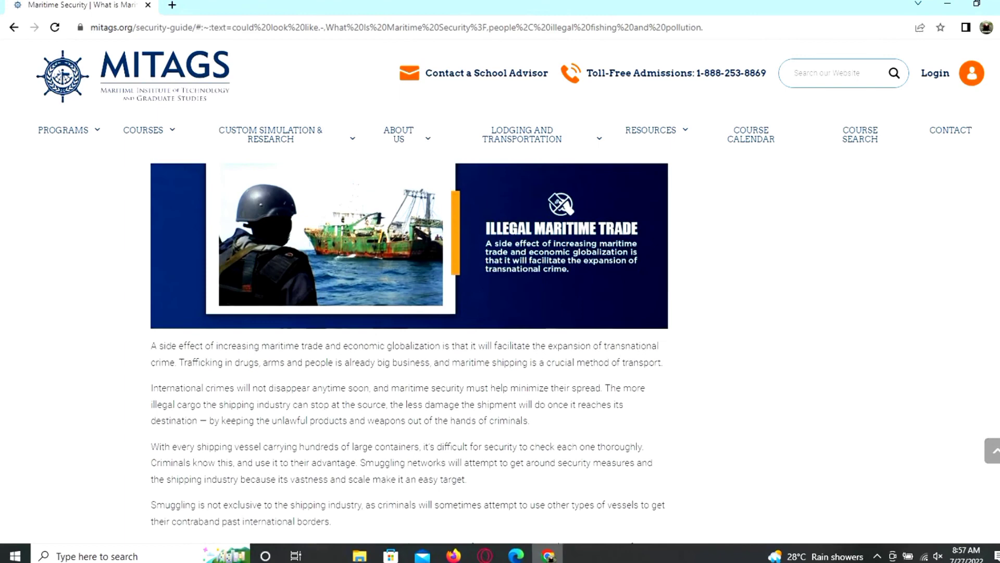
scroll(406, 353, down, 2)
scroll(407, 351, down, 1)
scroll(406, 351, down, 1)
scroll(406, 352, down, 1)
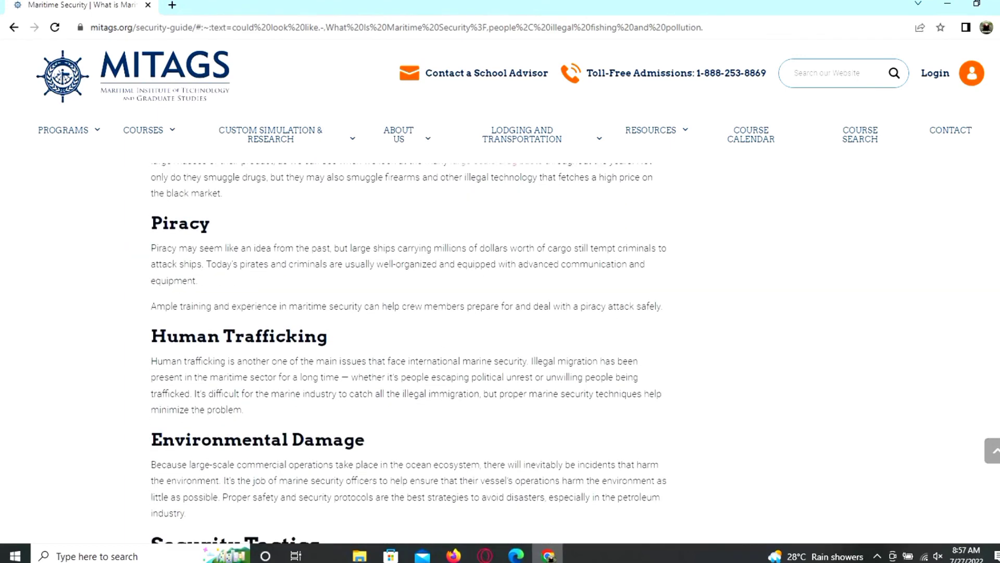
scroll(407, 351, down, 2)
scroll(407, 351, down, 1)
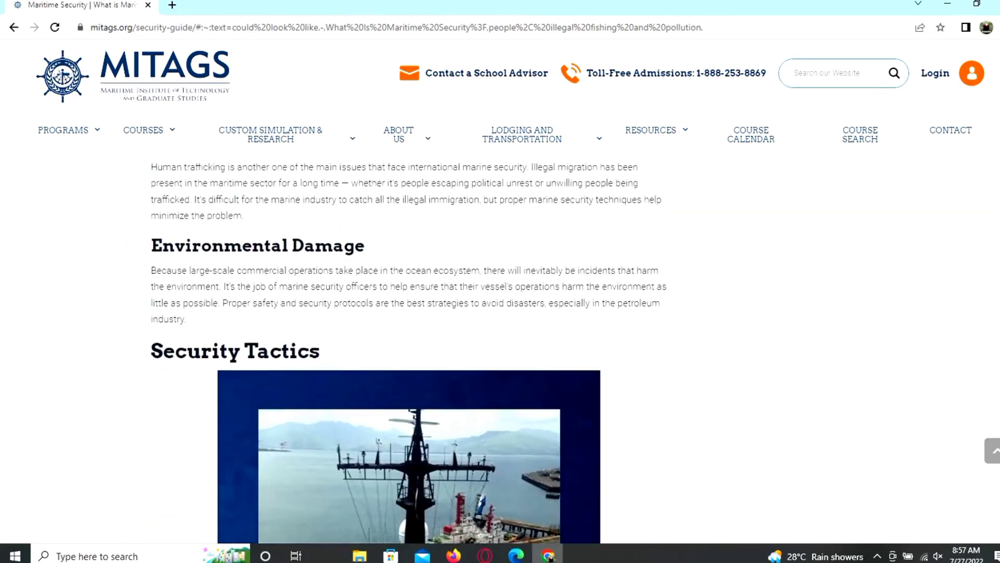
scroll(406, 352, down, 1)
scroll(407, 352, down, 1)
scroll(407, 352, down, 3)
scroll(406, 352, down, 3)
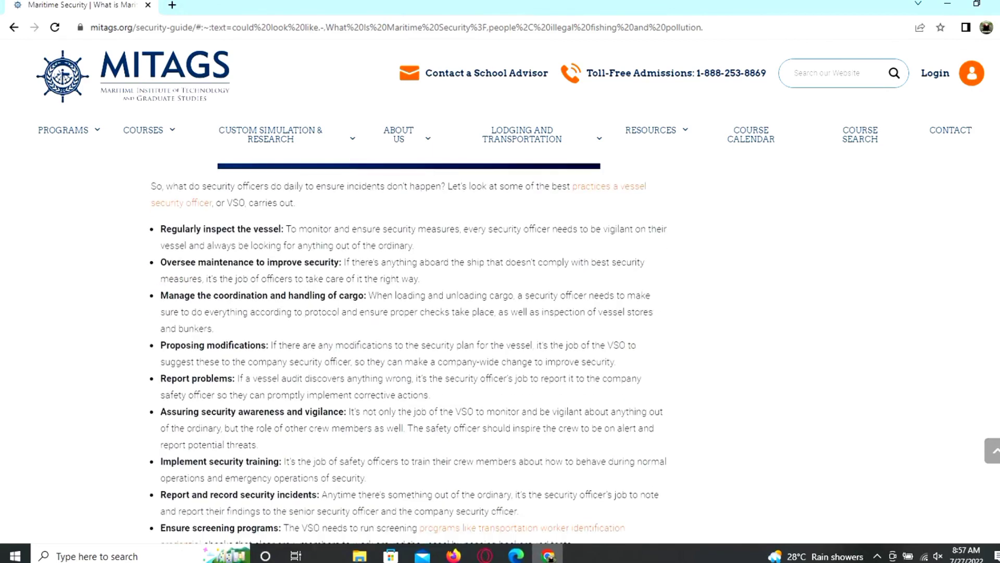
scroll(407, 351, down, 5)
scroll(407, 352, down, 1)
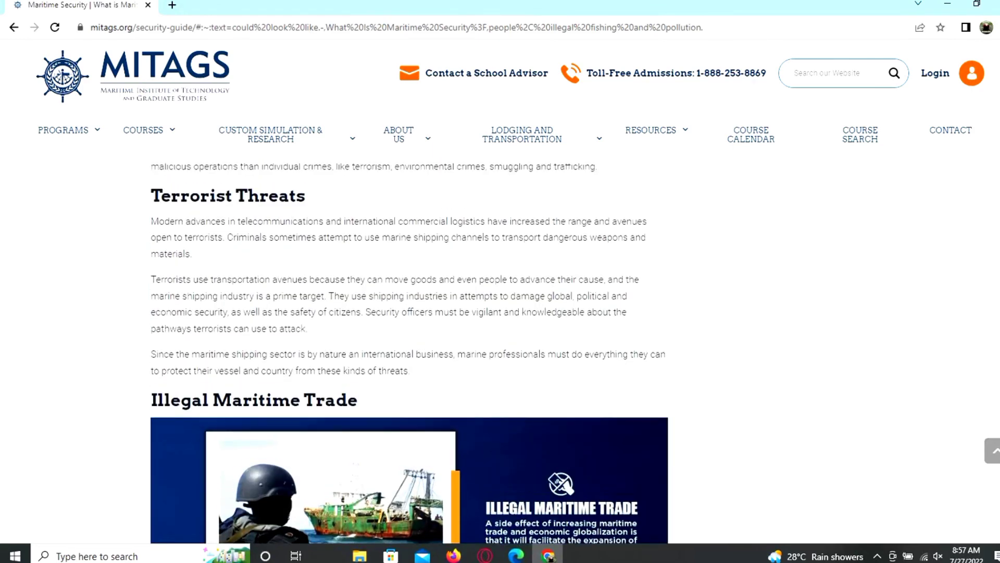